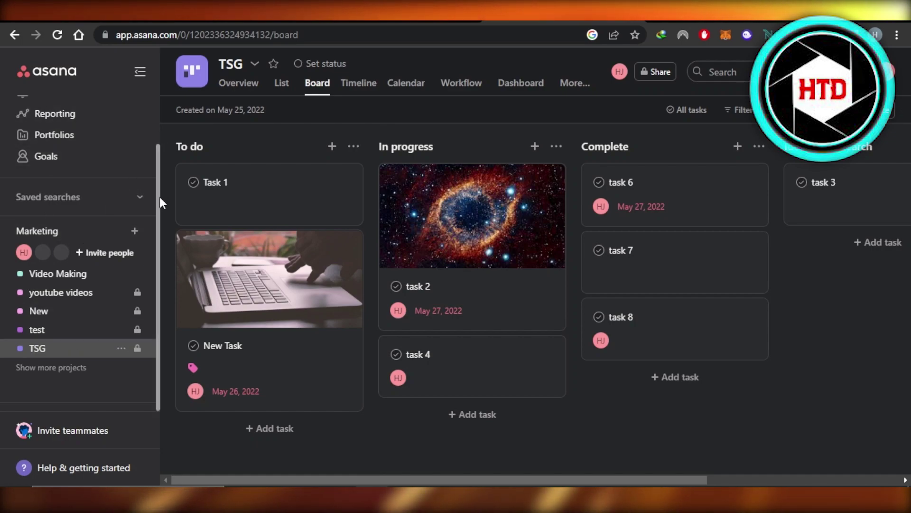
scroll(160, 188, "up", 3)
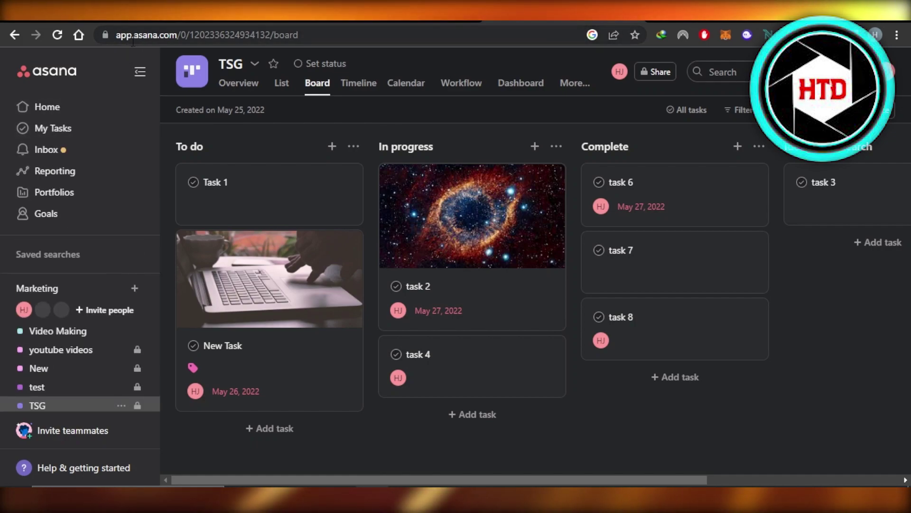
Step: Select asana.com in the address bar, then collapse the left sidebar to widen the TSG board
double_click(187, 34)
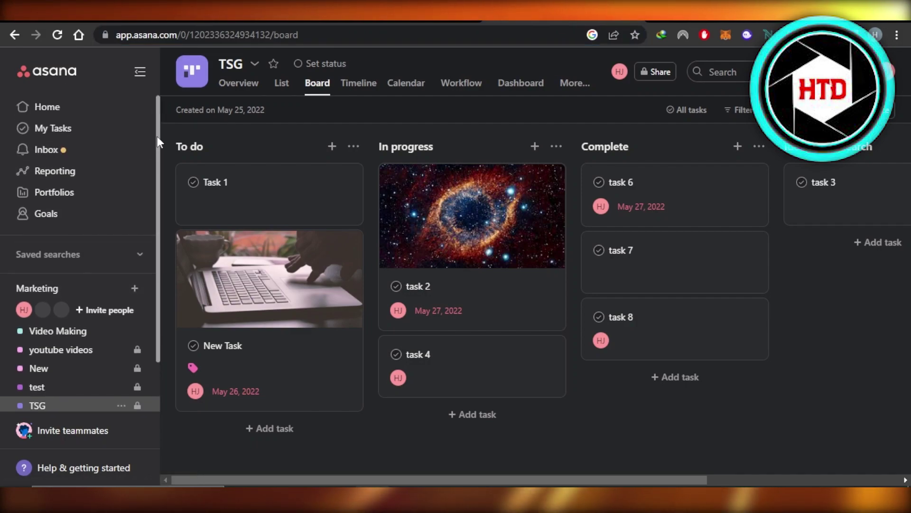
scroll(159, 217, "down", 3)
scroll(156, 212, "up", 3)
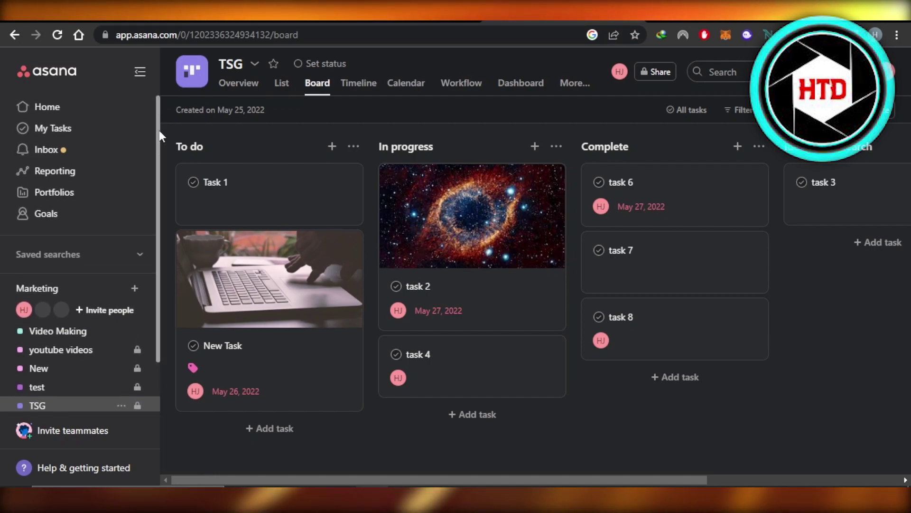
scroll(157, 154, "down", 3)
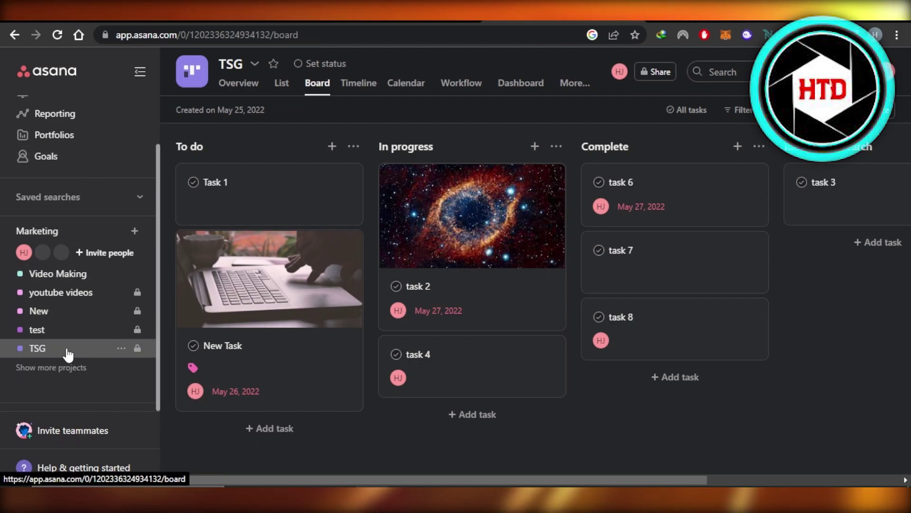
left_click(140, 72)
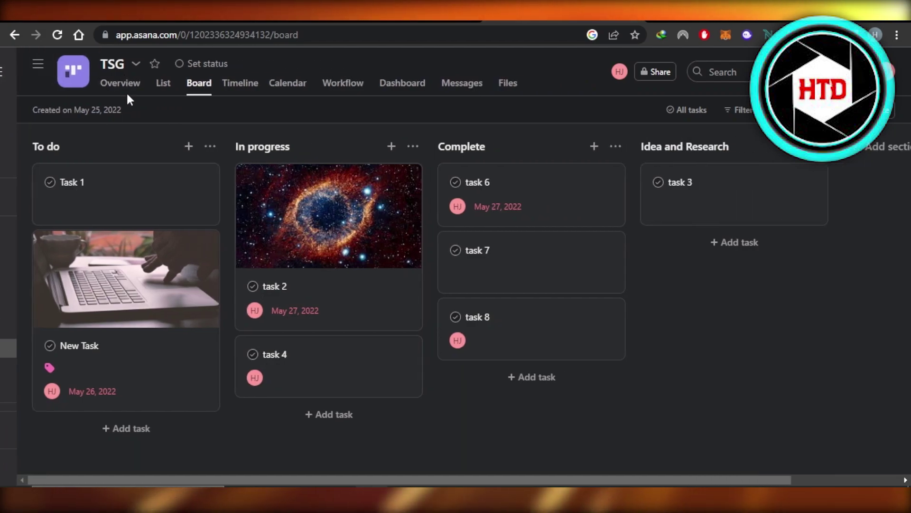
mouse_move(619, 71)
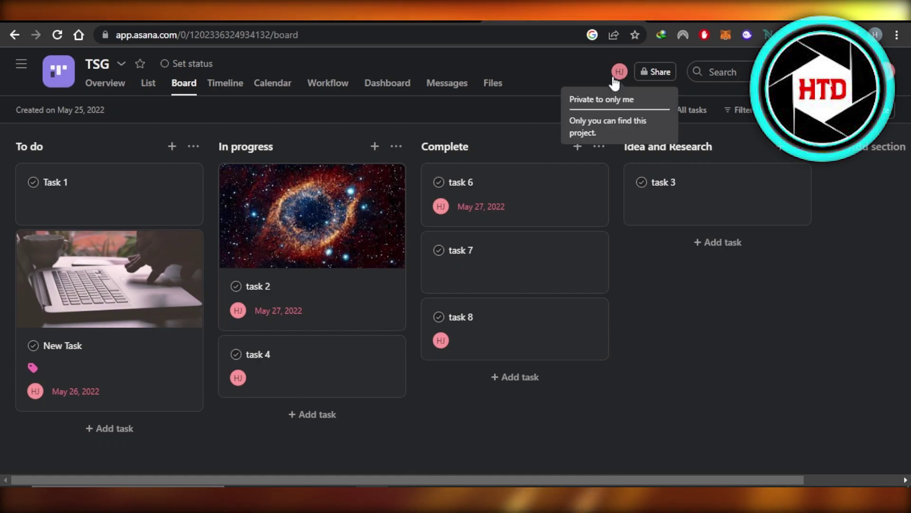
Step: Open the Share TSG dialog listing the project's single owner
left_click(655, 72)
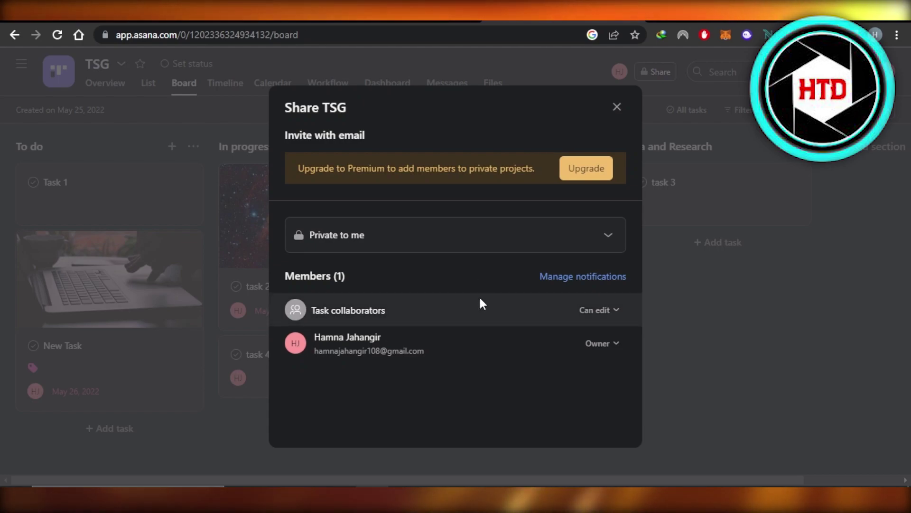
Step: Open the member's Owner dropdown, reopen Share TSG, and show the Remove from Project option
left_click(617, 345)
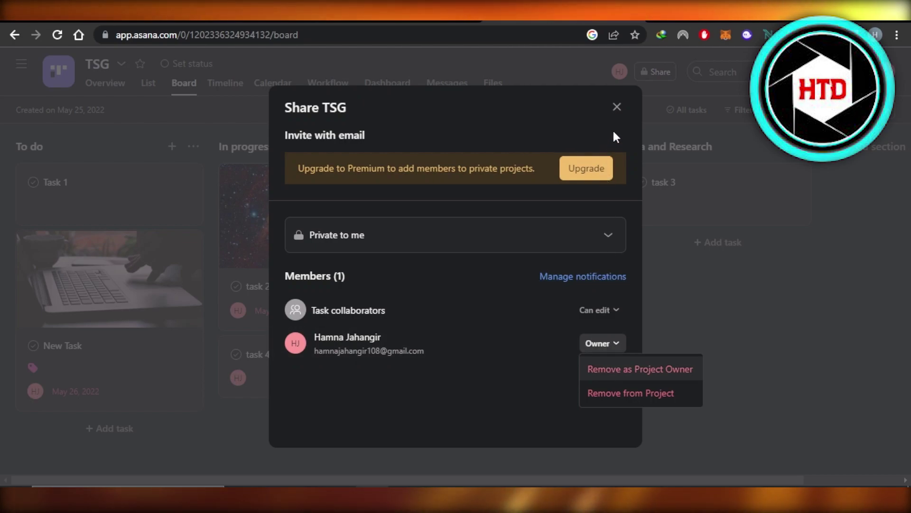
left_click(617, 107)
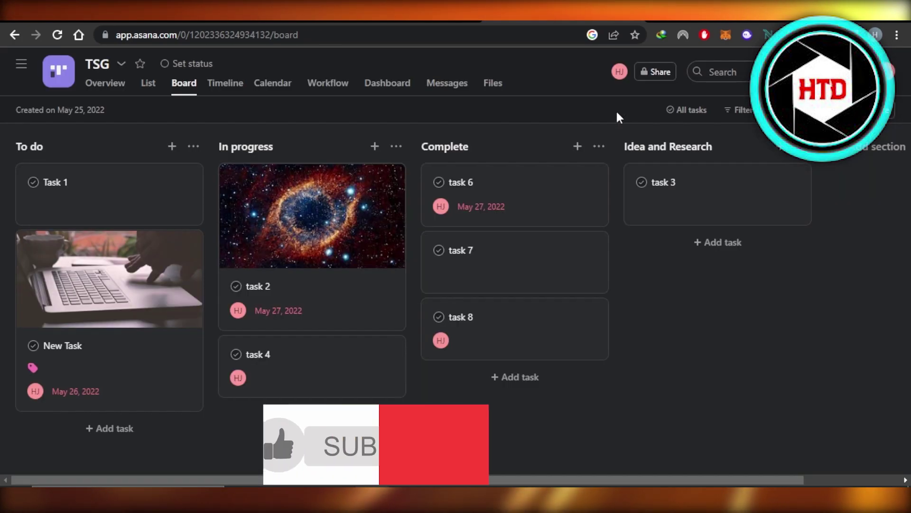
left_click(655, 73)
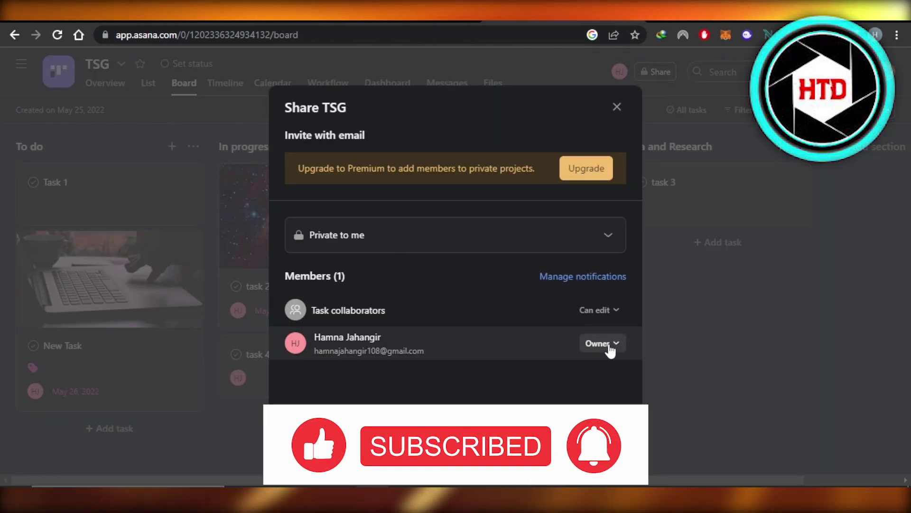
left_click(602, 343)
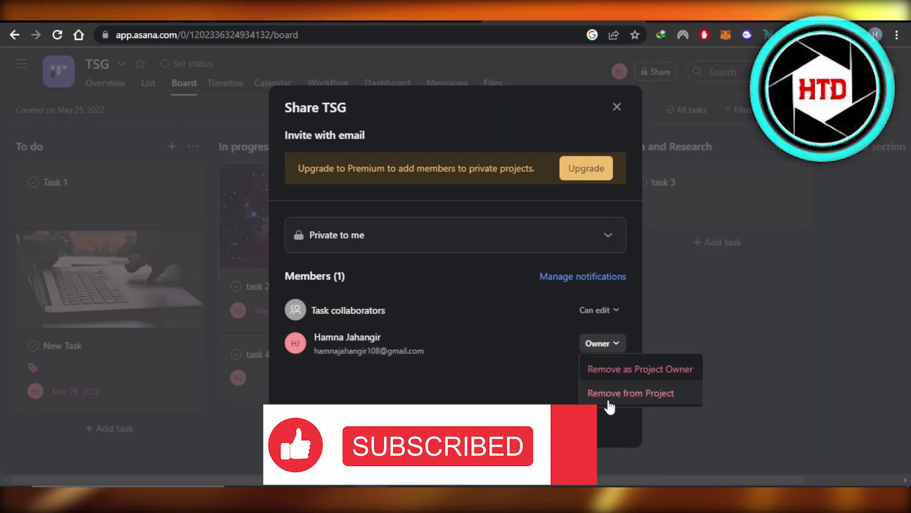